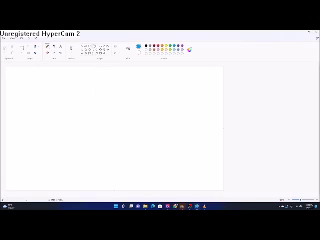
- Outline the head as a face square with a narrow left side panel and a top strip
left_click_drag(78, 87, 120, 122)
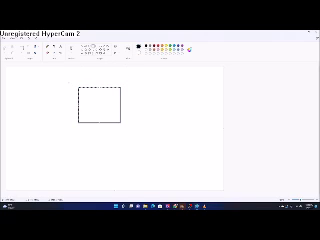
left_click_drag(61, 84, 78, 121)
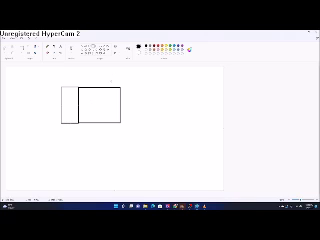
left_click_drag(119, 87, 61, 86)
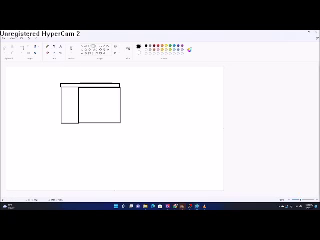
- Draw two eye rectangles, a small nose and a wider mouth with inner detail marks
left_click_drag(86, 94, 101, 105)
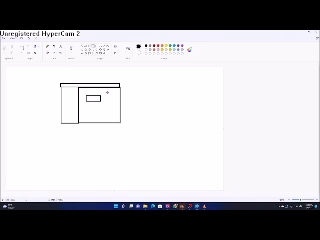
left_click_drag(105, 94, 119, 104)
left_click_drag(98, 106, 109, 113)
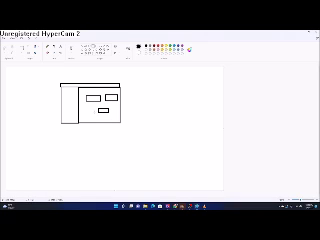
left_click_drag(98, 107, 116, 120)
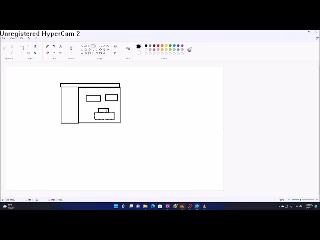
left_click_drag(97, 110, 108, 116)
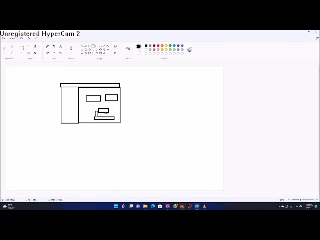
left_click_drag(108, 110, 115, 116)
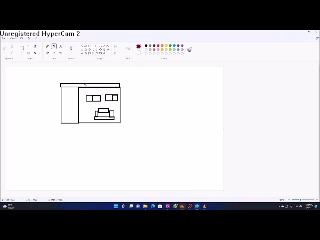
- Color the top strip brown, then mark off a side hair patch and fill it brown
left_click(90, 85)
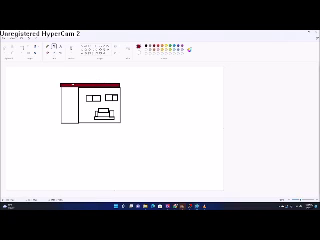
key("ctrl+z")
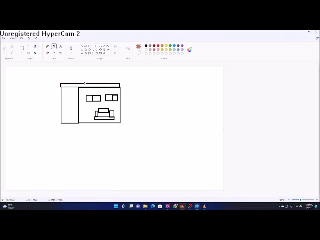
left_click(90, 85)
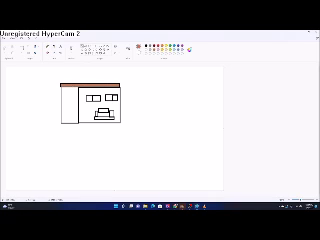
left_click_drag(70, 87, 70, 99)
left_click_drag(72, 95, 62, 104)
left_click(65, 92)
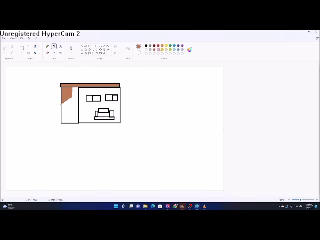
- Fill the side panel and face yellow, and the mouth dark red
left_click(68, 110)
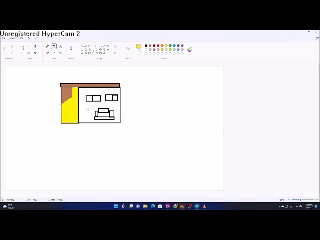
left_click(90, 115)
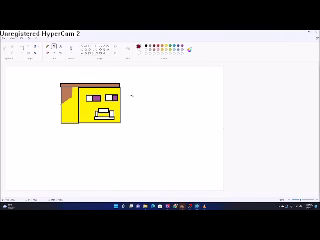
left_click(112, 114)
left_click(104, 118)
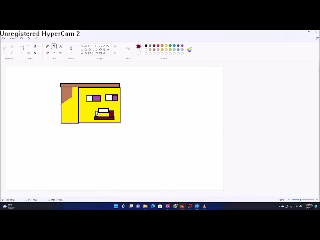
left_click(103, 110)
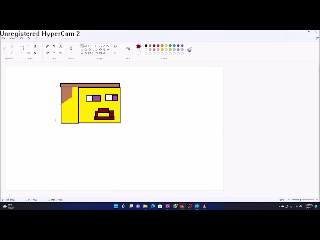
- Outline the left arm and hand below the head, and fill the arm blue
left_click_drag(61, 124, 61, 154)
key("ctrl+z")
left_click_drag(62, 122, 75, 153)
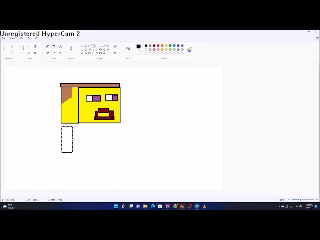
left_click_drag(62, 124, 57, 153)
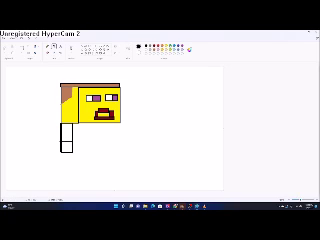
left_click(67, 131)
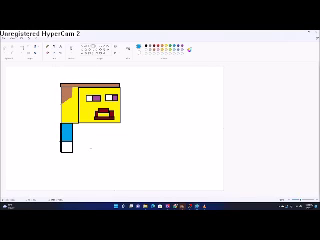
- Outline the torso beside the arm and fill it blue, undoing a misplaced paste
left_click_drag(72, 153, 118, 131)
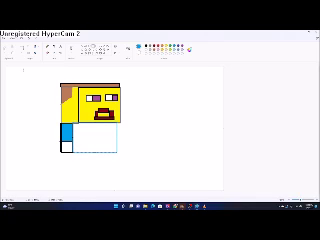
left_click(95, 140)
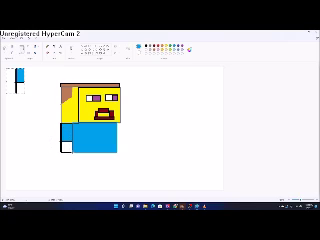
left_click_drag(19, 80, 126, 140)
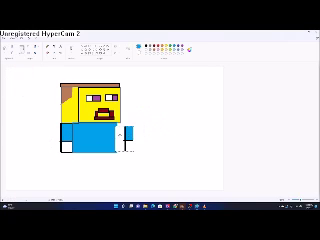
key("ctrl+z")
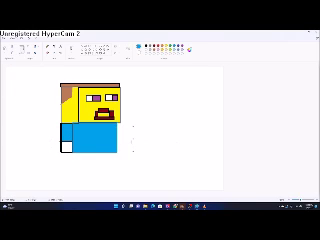
key("ctrl+y")
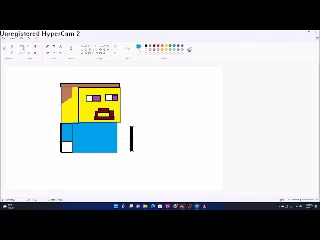
key("ctrl+z")
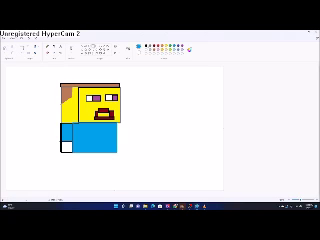
- Outline the right arm and hand, fill the arm blue and both hands yellow
left_click_drag(119, 122, 129, 140)
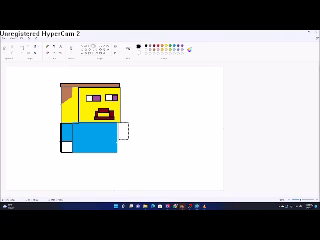
left_click_drag(128, 122, 136, 142)
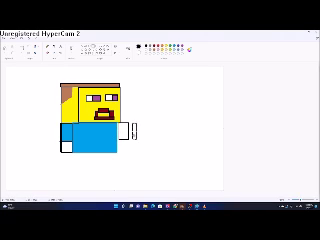
left_click_drag(117, 138, 127, 147)
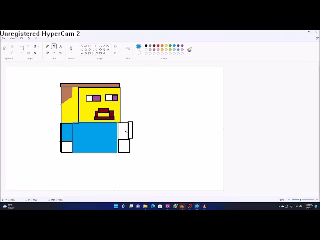
left_click(124, 130)
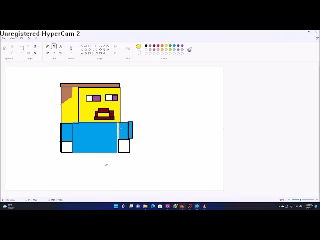
left_click(124, 146)
left_click(67, 147)
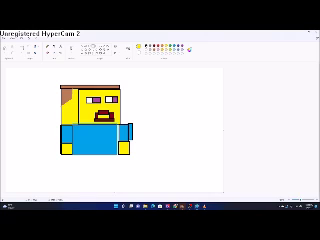
- Draw dark blue pants under the torso with a gray shoe strip across the bottom
left_click_drag(71, 154, 118, 188)
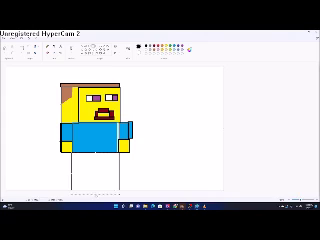
left_click_drag(95, 188, 95, 178)
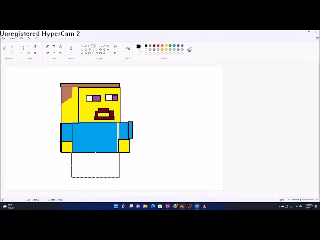
left_click(95, 165)
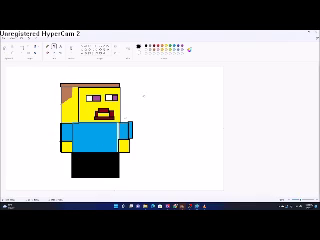
key("ctrl+z")
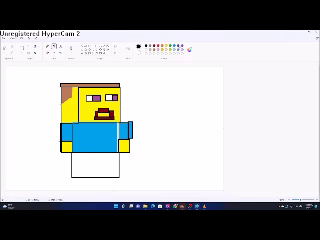
left_click(98, 162)
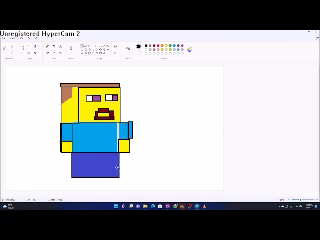
left_click_drag(77, 169, 111, 169)
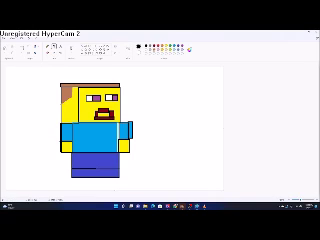
left_click(95, 174)
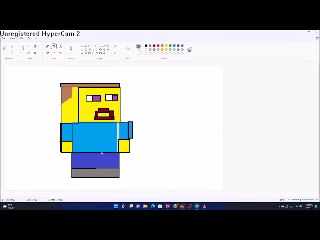